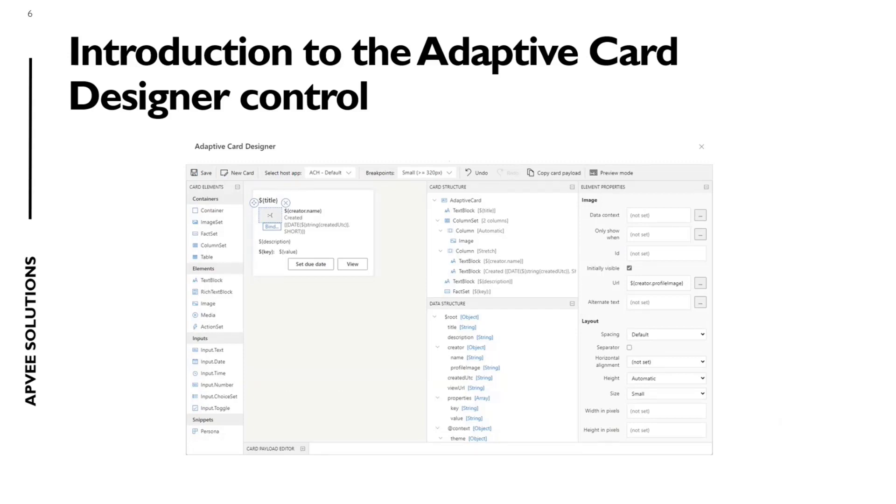
- Advance the slideshow from the Adaptive Card Designer slide to slide 7, DEMO & CODE
key(Right)
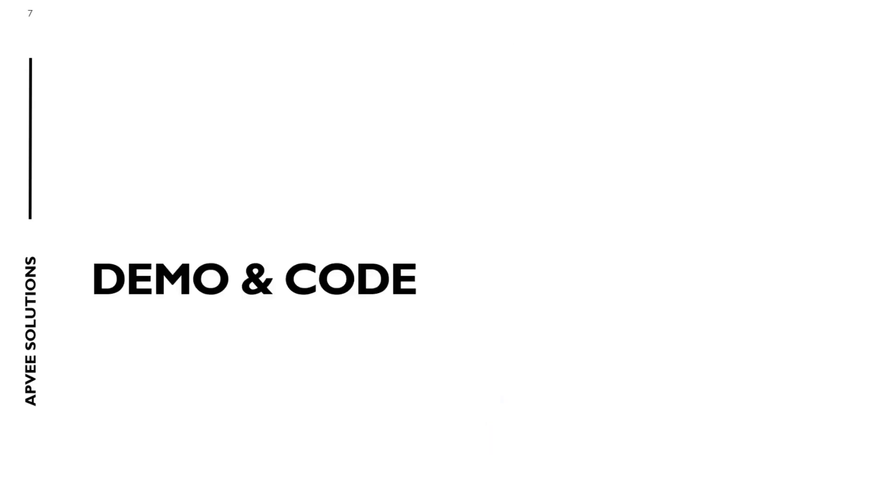
- Exit the slideshow and bring up the SharePoint workbench showing the Adaptive Card Host web part
key(Escape)
click(636, 494)
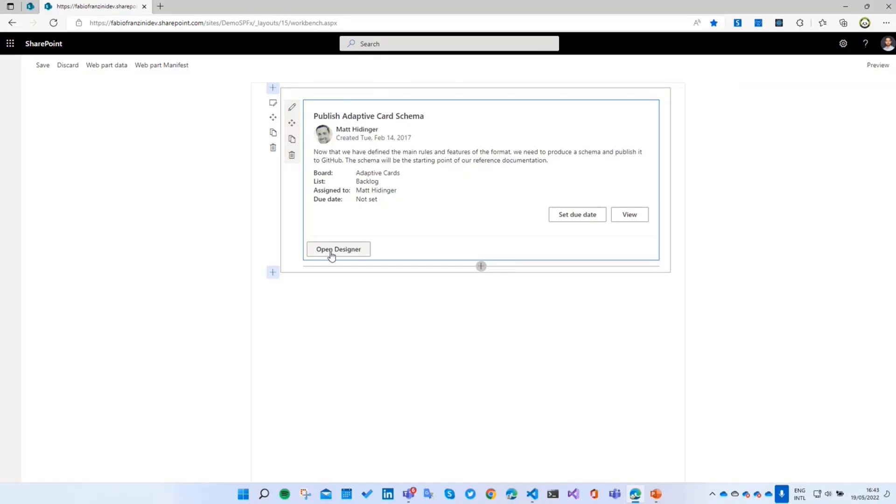
- Render the ActivityUpdateWithLabels and ExpenseReport samples, return to ActivityUpdate, then open the Designer
click(292, 109)
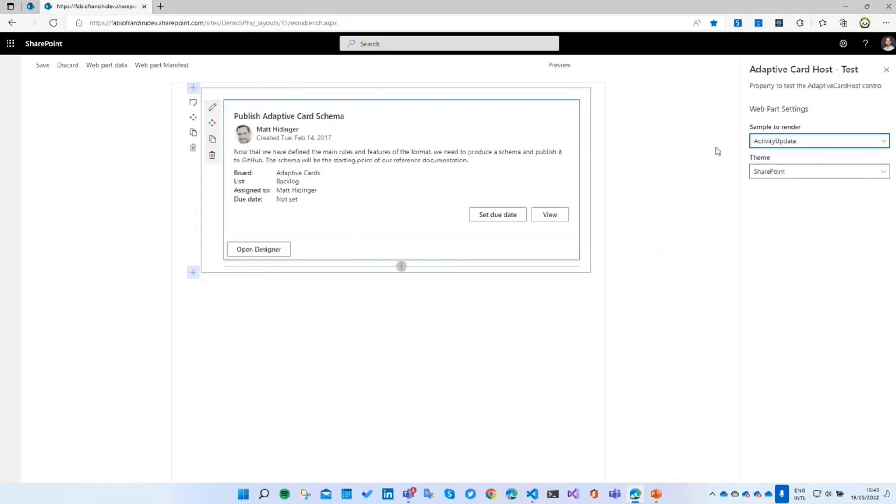
click(767, 144)
click(648, 83)
click(756, 149)
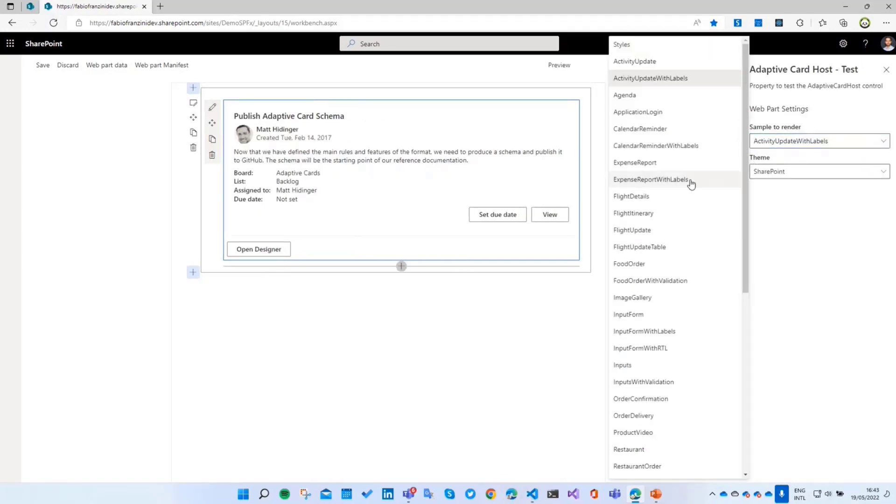
click(670, 163)
click(770, 141)
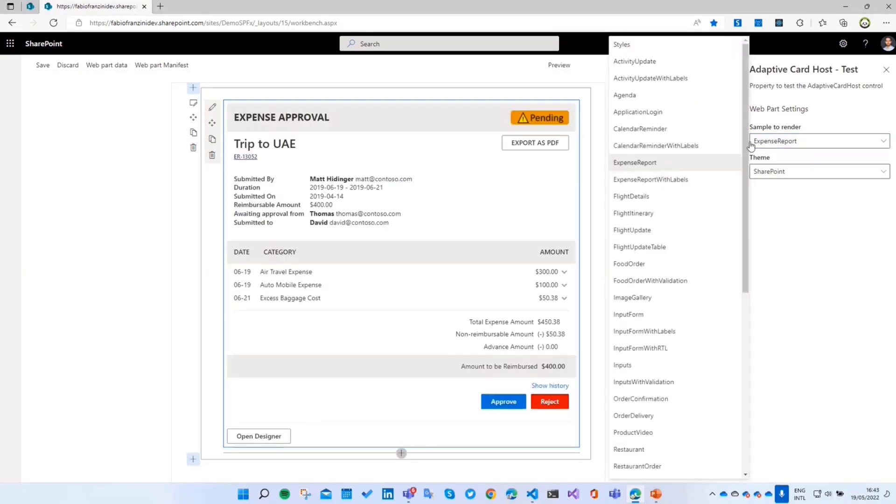
click(671, 63)
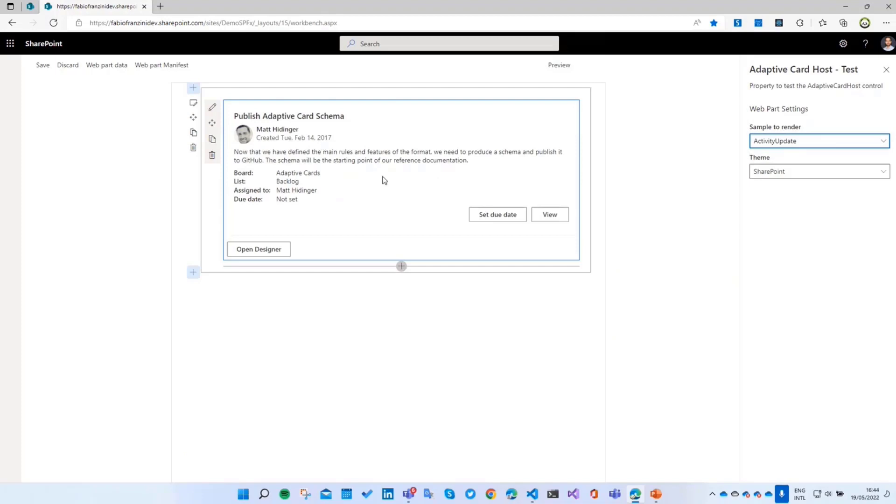
click(887, 69)
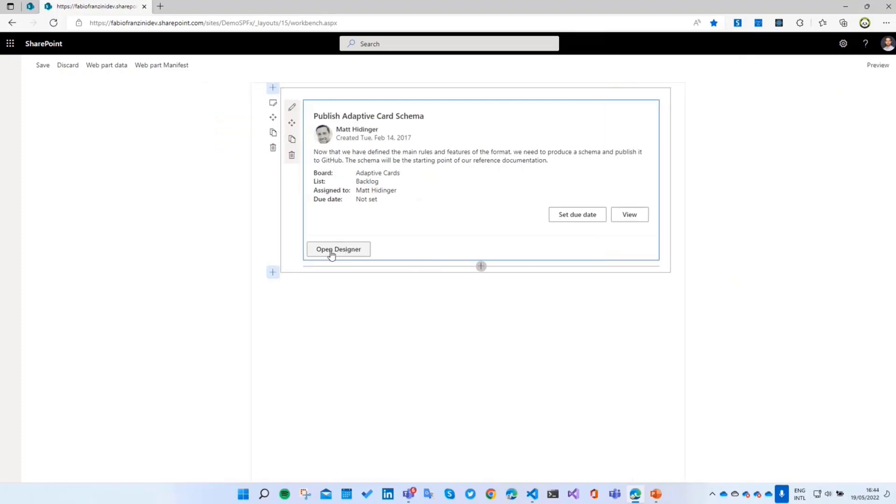
click(331, 250)
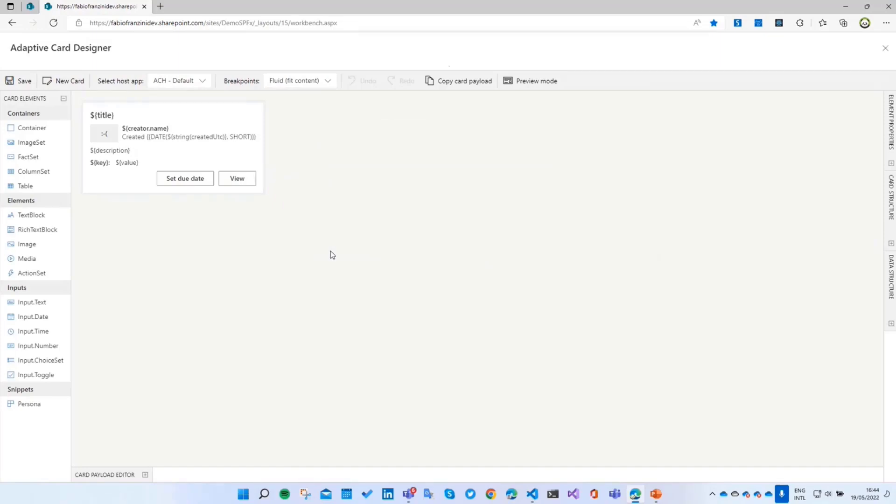
- Select the ${creator.name} text block and show its Element Properties and the Card Structure tree
click(151, 131)
click(110, 117)
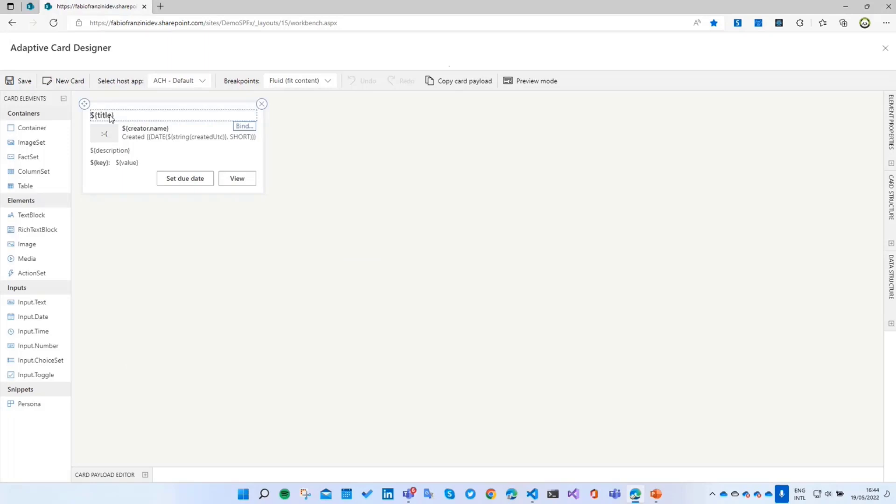
click(135, 138)
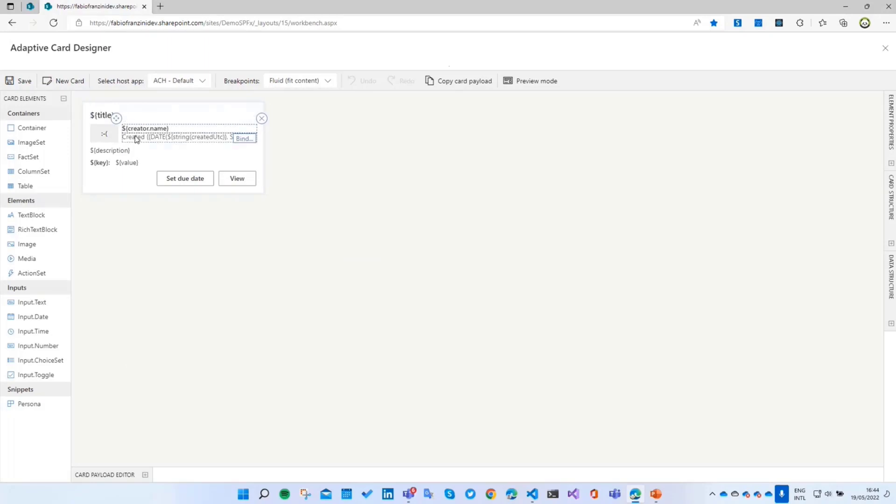
click(888, 163)
scroll(764, 289, down, 2)
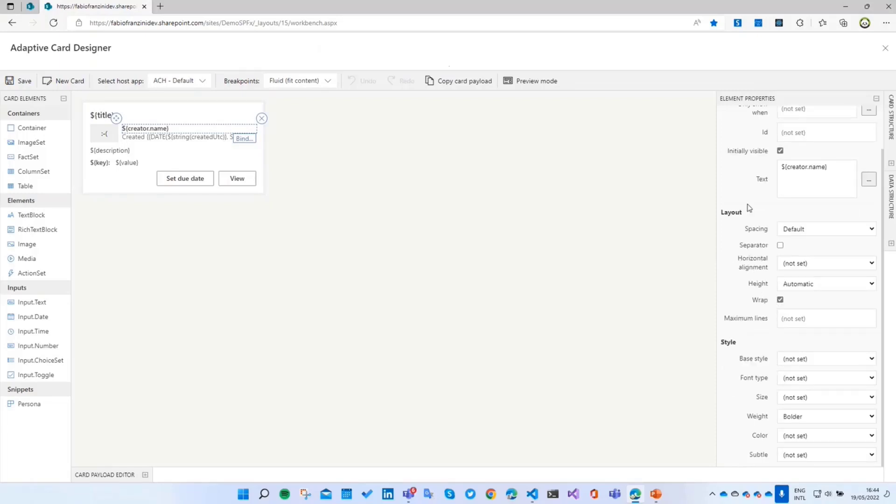
click(891, 165)
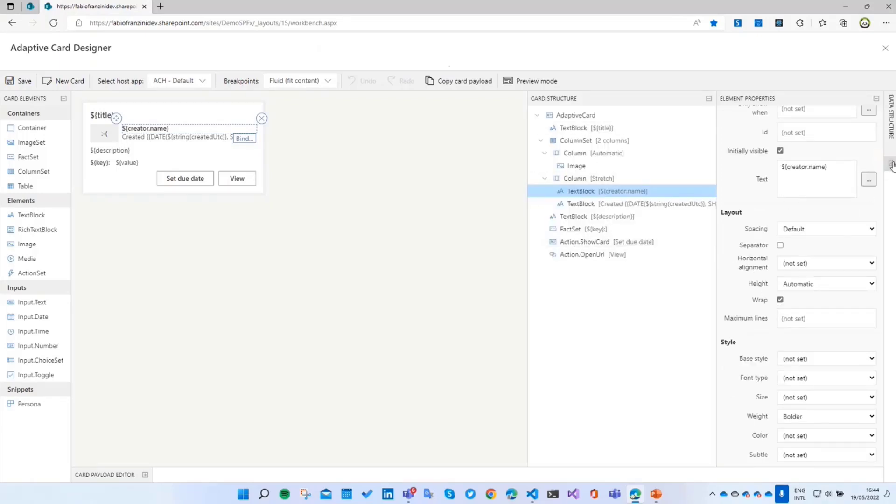
click(891, 164)
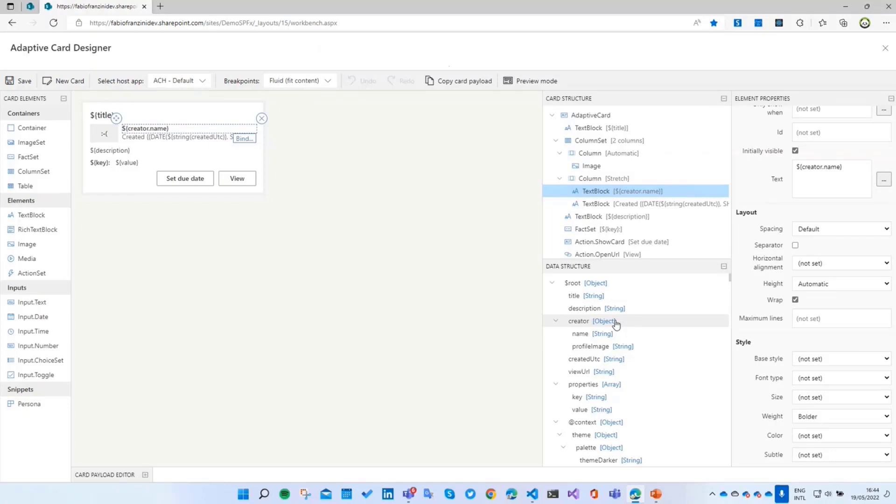
scroll(616, 323, down, 2)
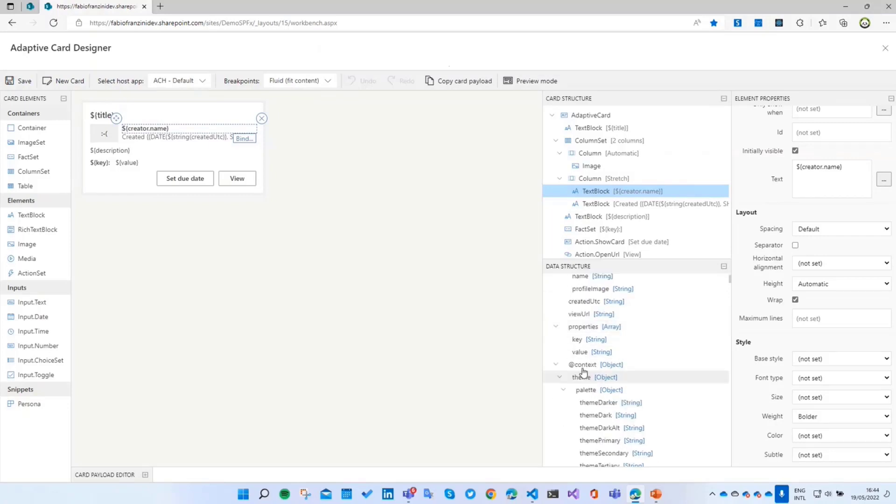
scroll(582, 372, down, 1)
click(561, 349)
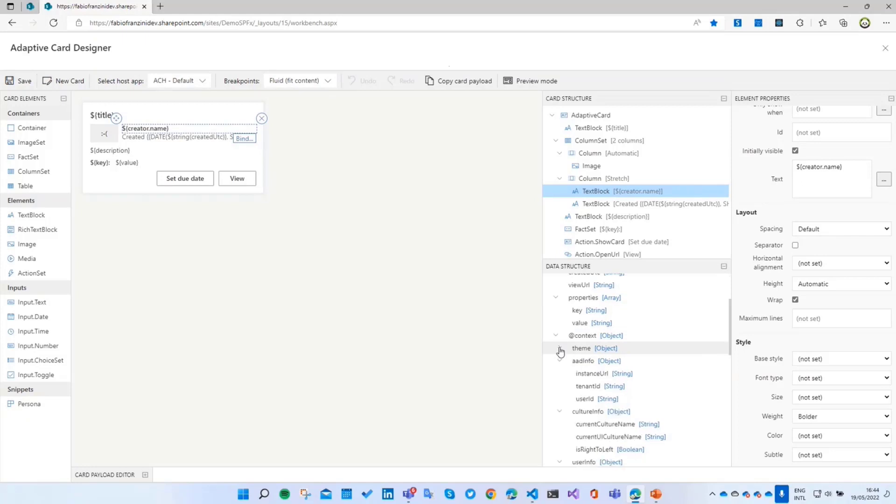
scroll(561, 362, down, 5)
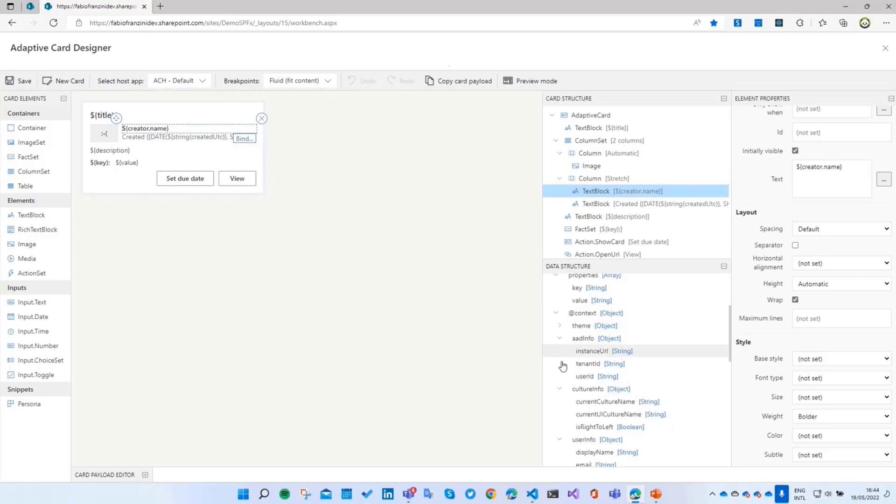
scroll(560, 357, down, 3)
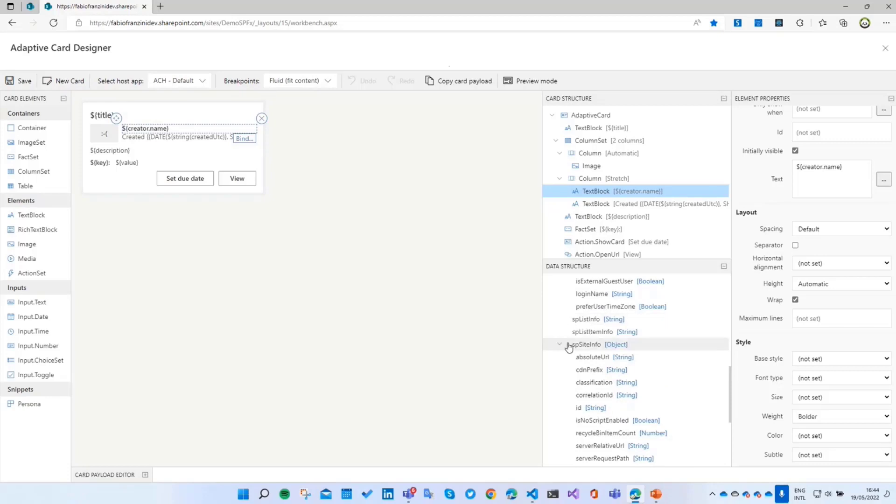
scroll(579, 350, down, 3)
scroll(579, 350, down, 3)
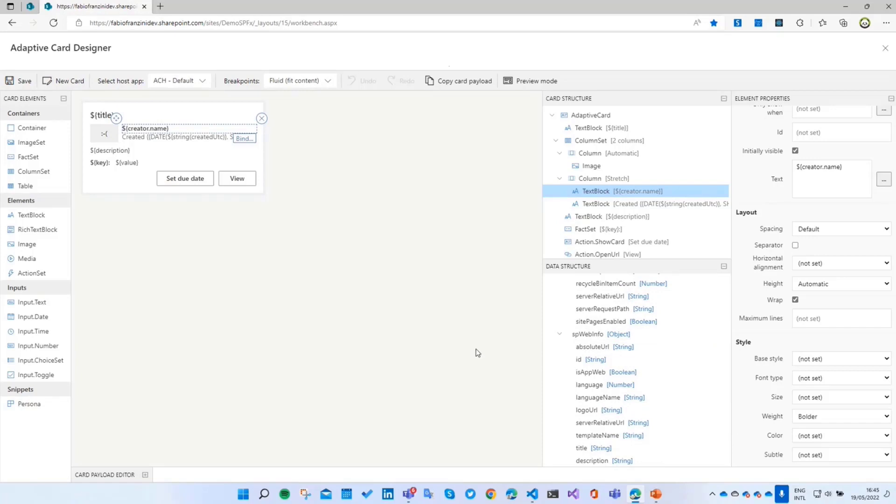
scroll(644, 392, up, 10)
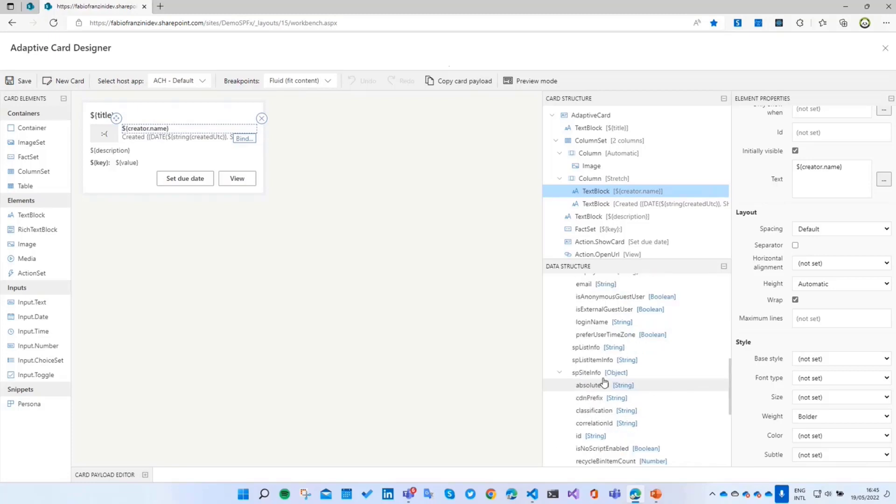
scroll(602, 346, up, 2)
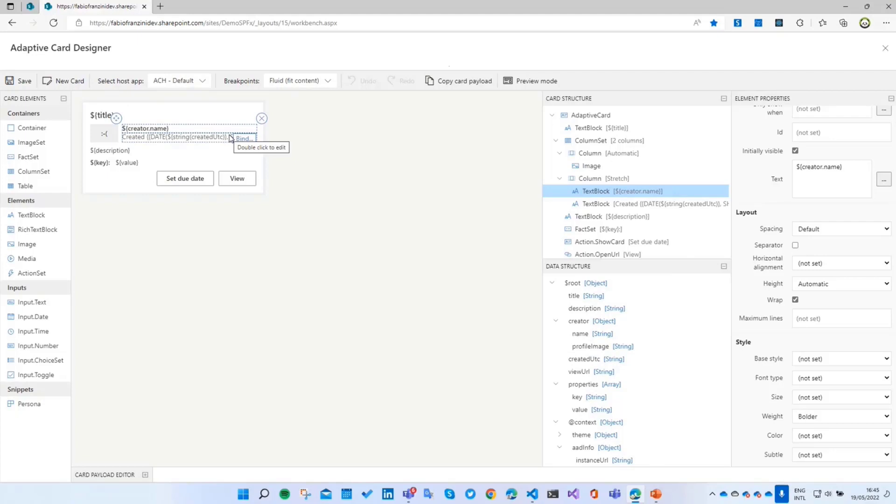
- Preview with sample data, try the Teams, Teams Dark and High Contrast hosts, then choose ACH - Default
click(529, 84)
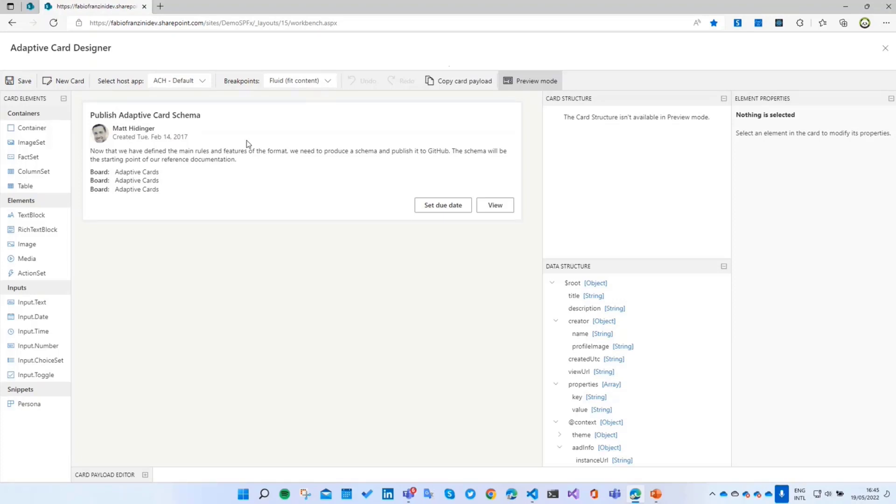
click(180, 82)
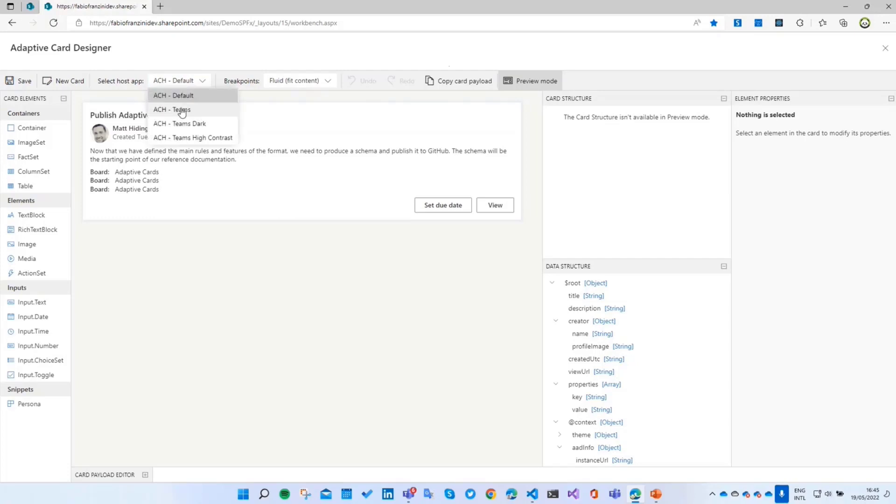
click(182, 111)
click(182, 83)
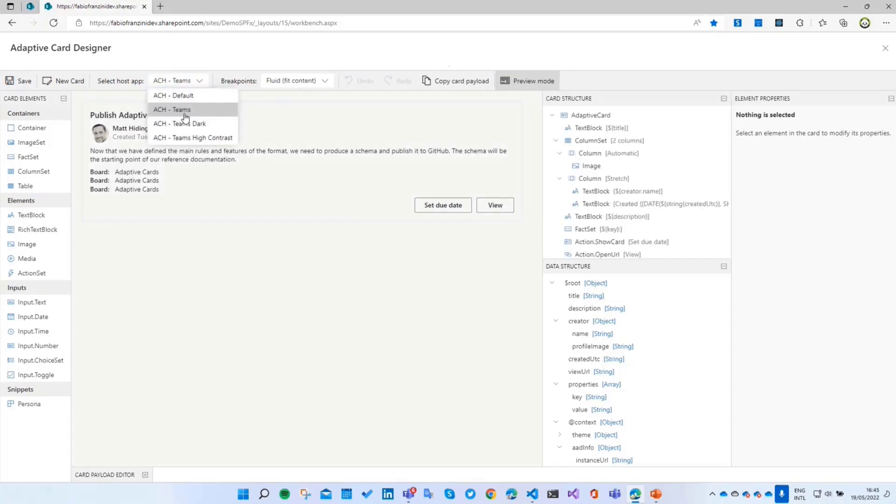
click(185, 123)
click(180, 81)
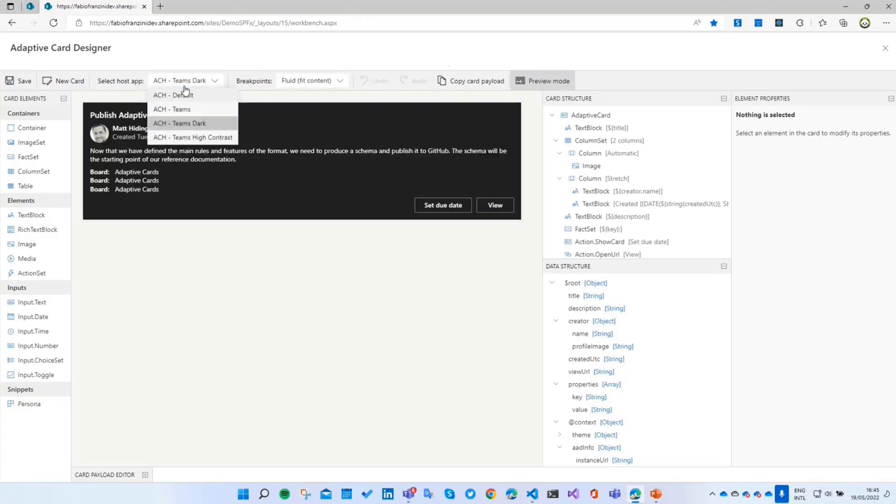
click(190, 137)
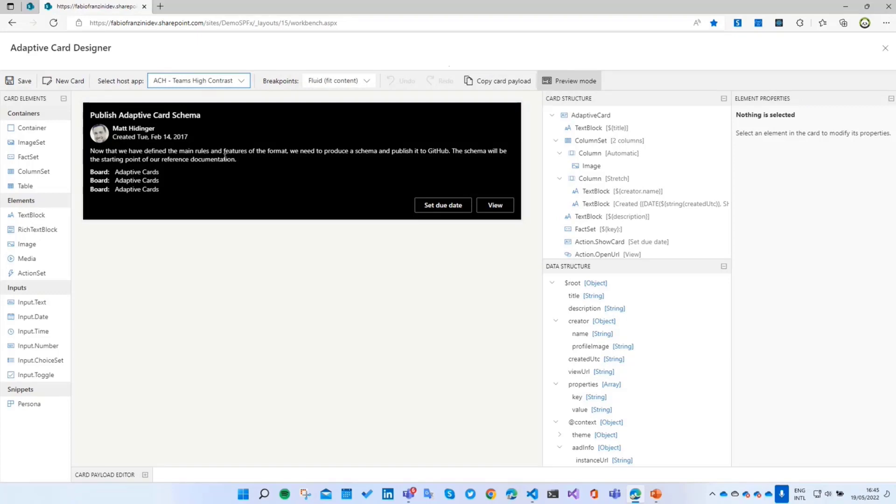
click(248, 82)
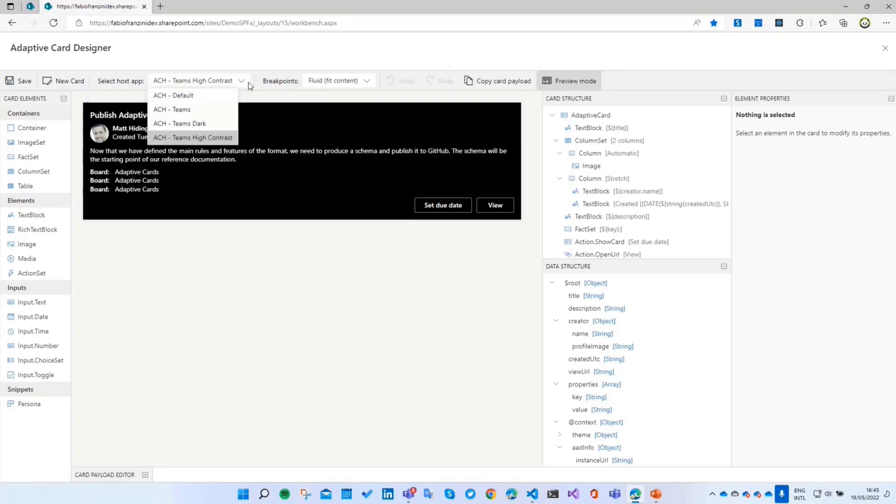
click(189, 96)
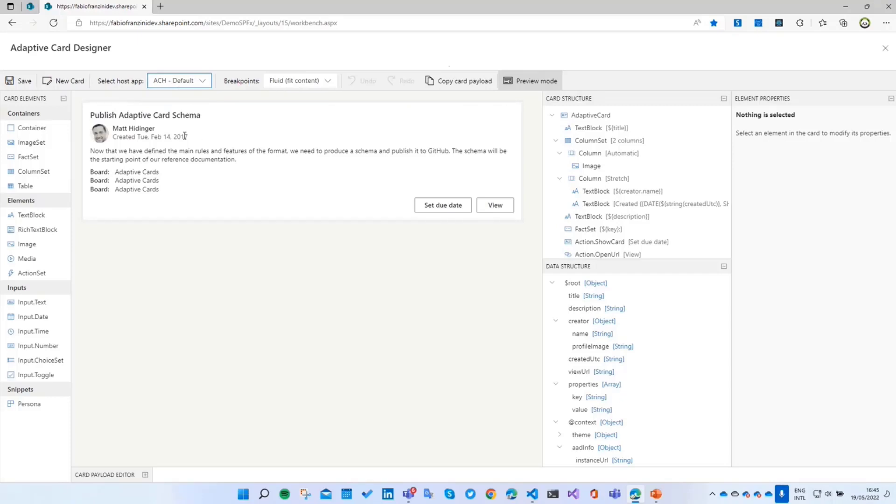
- Collapse the Card and Data Structure panels and preview the card at 320px, 480px and 640px widths
click(721, 99)
click(706, 98)
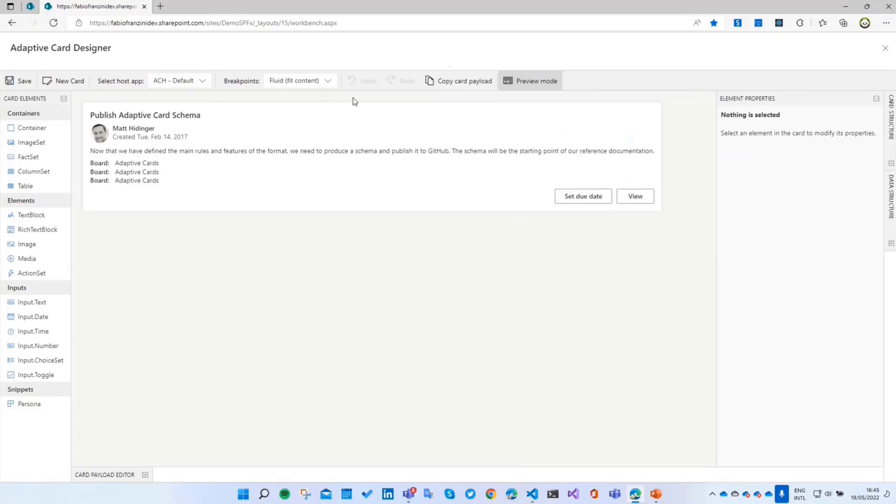
click(283, 84)
click(286, 108)
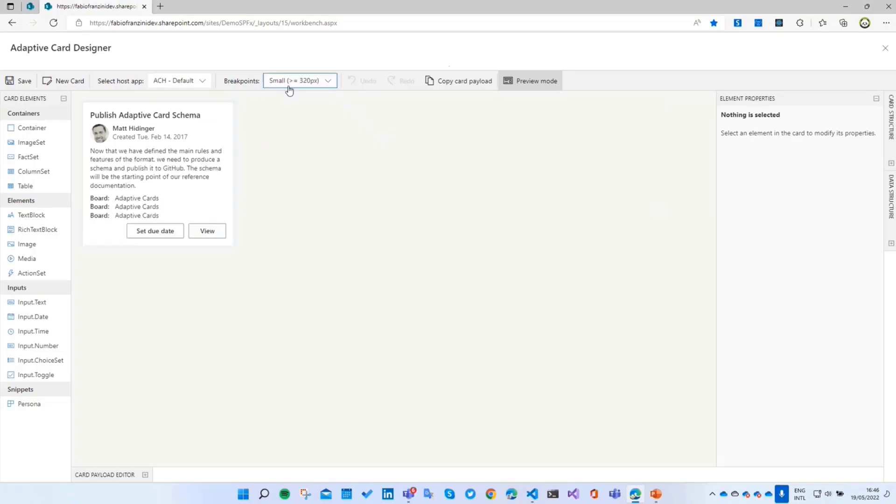
click(289, 85)
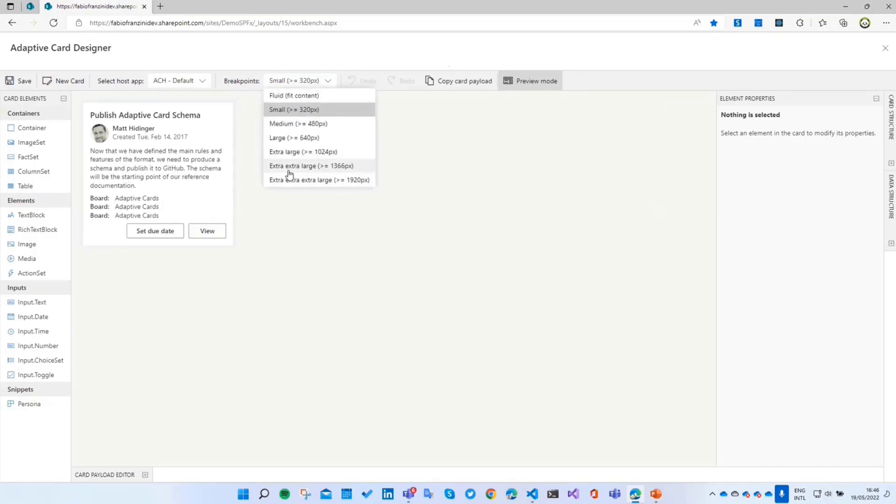
click(303, 127)
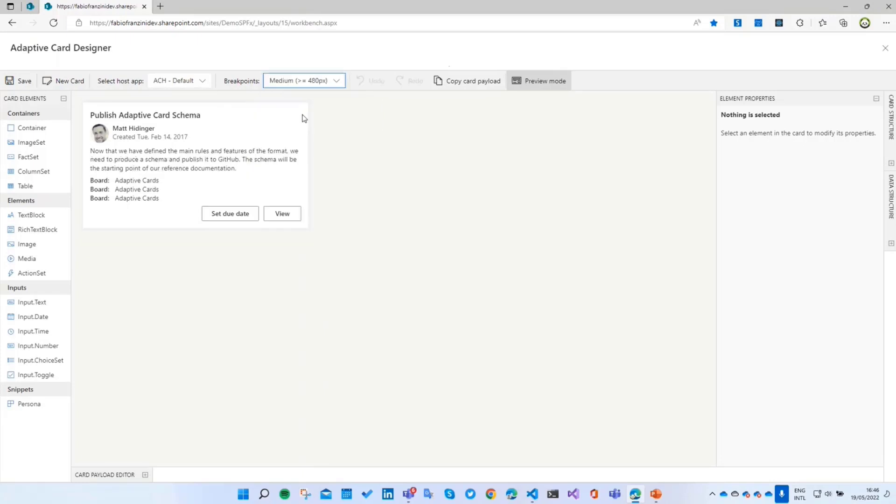
click(303, 83)
click(303, 137)
- Preview the card at 1024px, 1366px and 1920px widths, then return to Fluid (fit content)
click(305, 81)
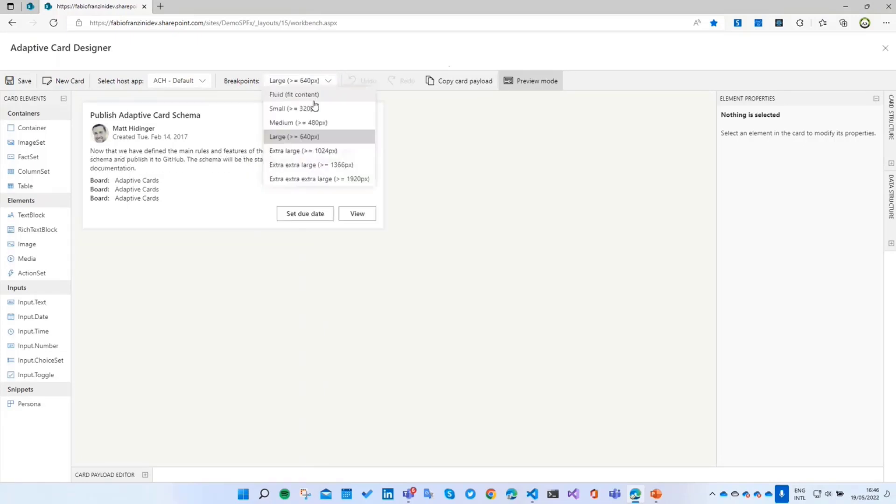
click(312, 151)
click(309, 83)
click(337, 166)
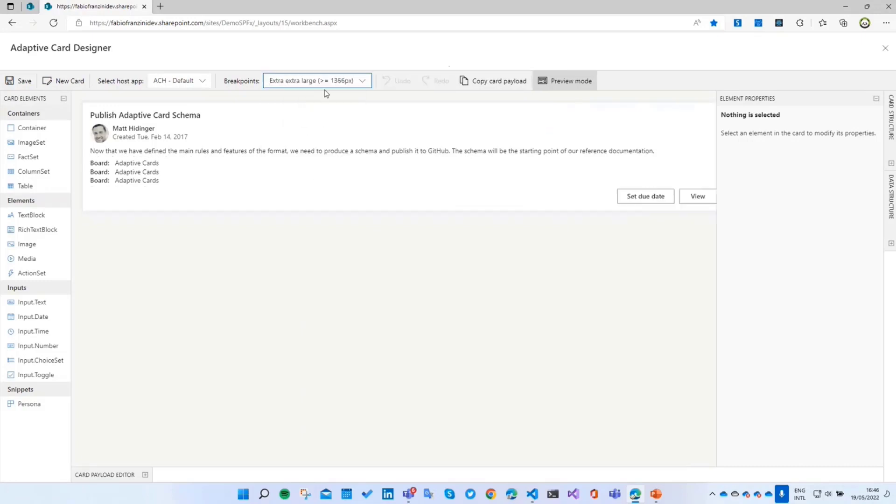
click(326, 82)
click(329, 179)
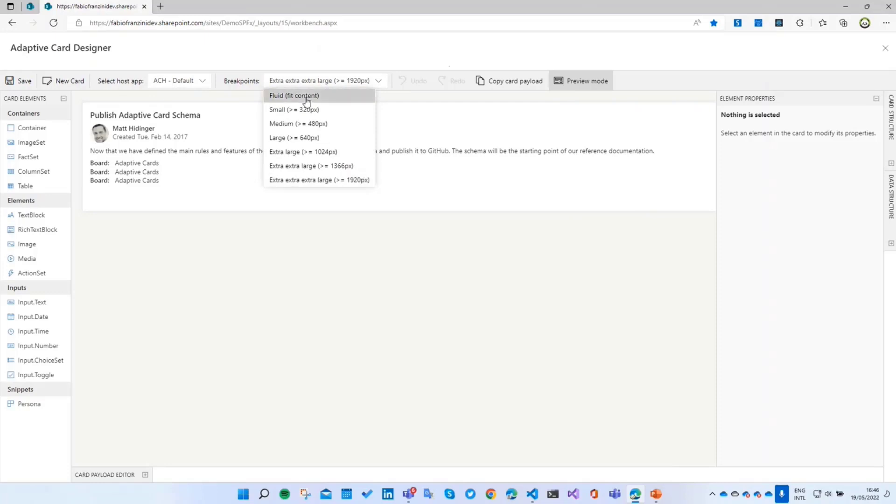
click(306, 99)
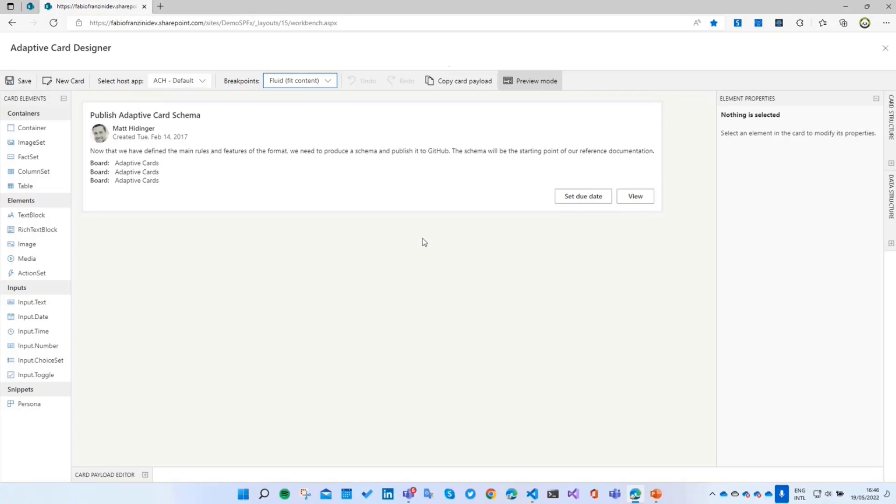
- Leave preview and give the ${title} text block Heading style, Dark colour and Lighter weight
click(526, 84)
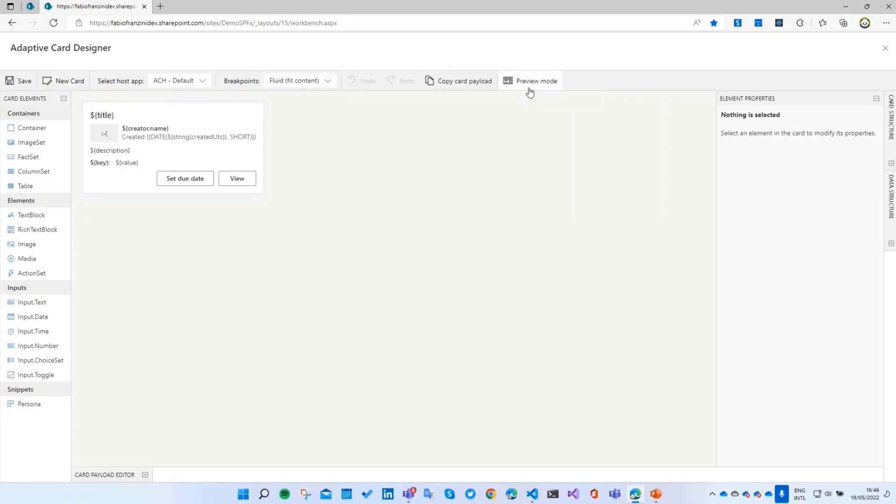
click(104, 117)
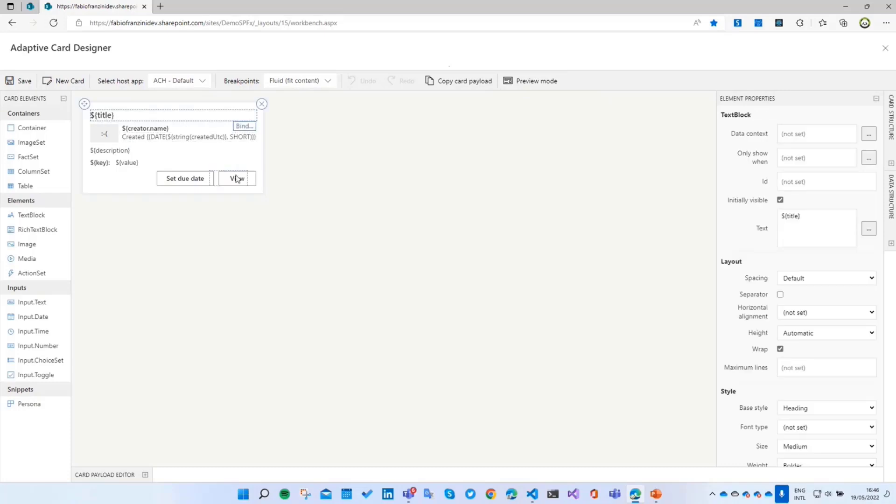
scroll(820, 382, down, 1)
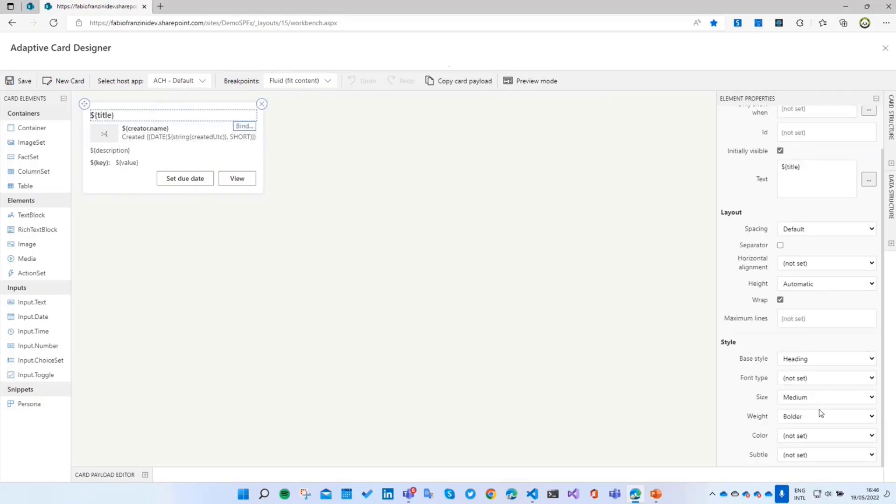
click(808, 363)
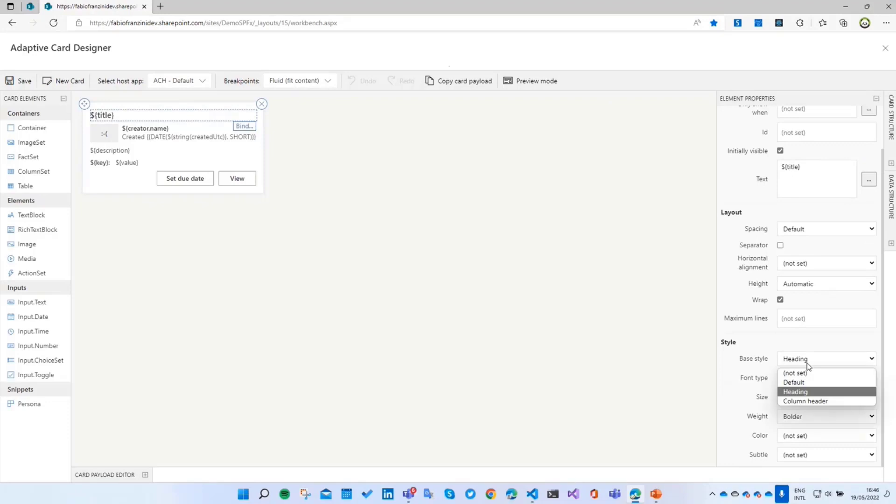
click(808, 364)
click(822, 436)
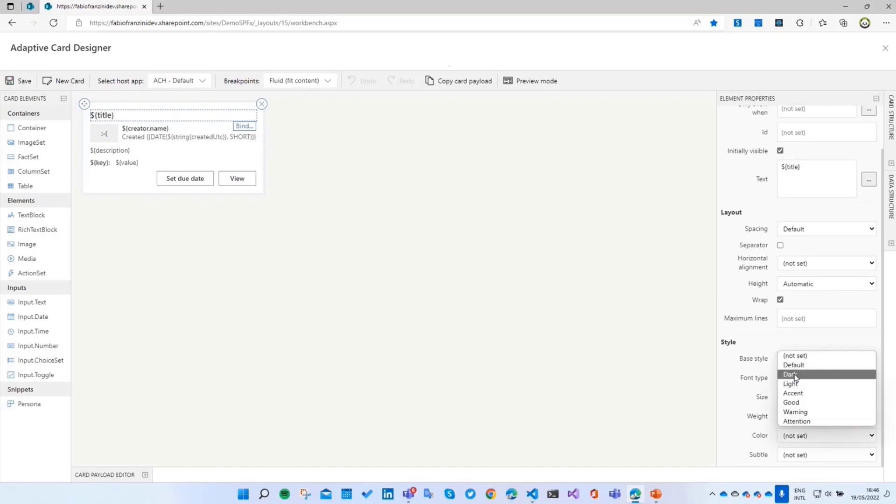
click(795, 376)
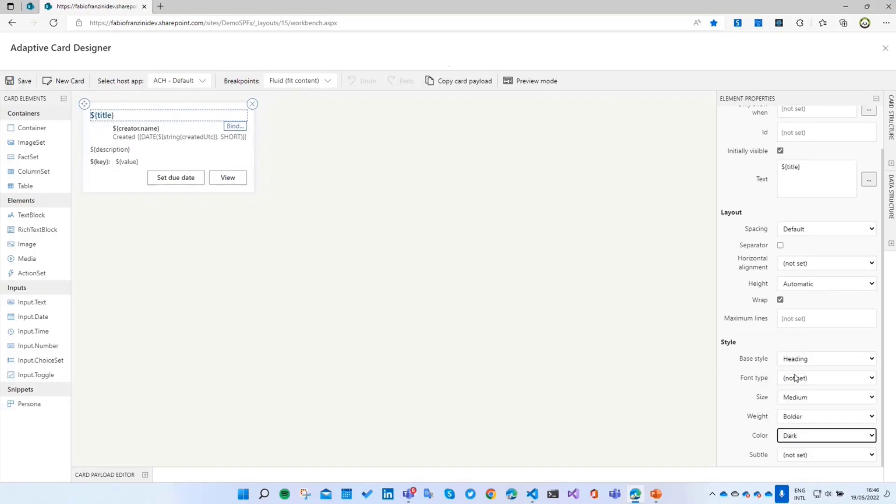
click(805, 416)
click(803, 438)
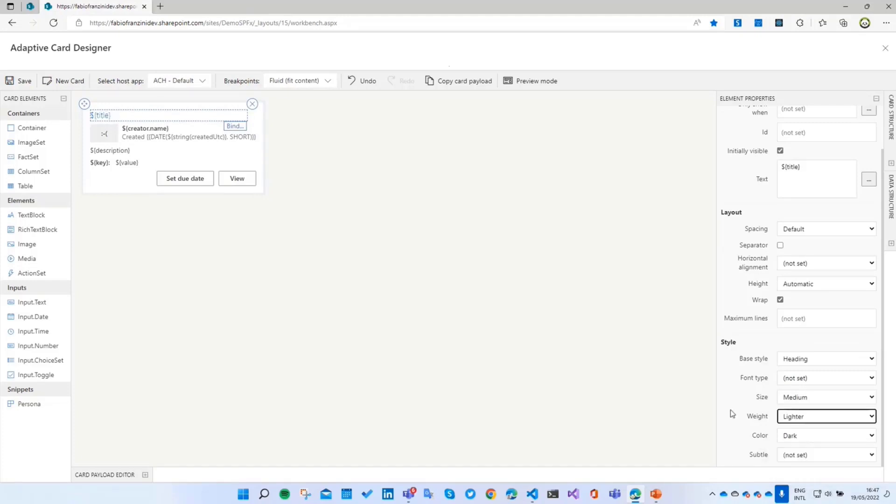
- Check the restyled title with sample data, then return to template editing
click(529, 83)
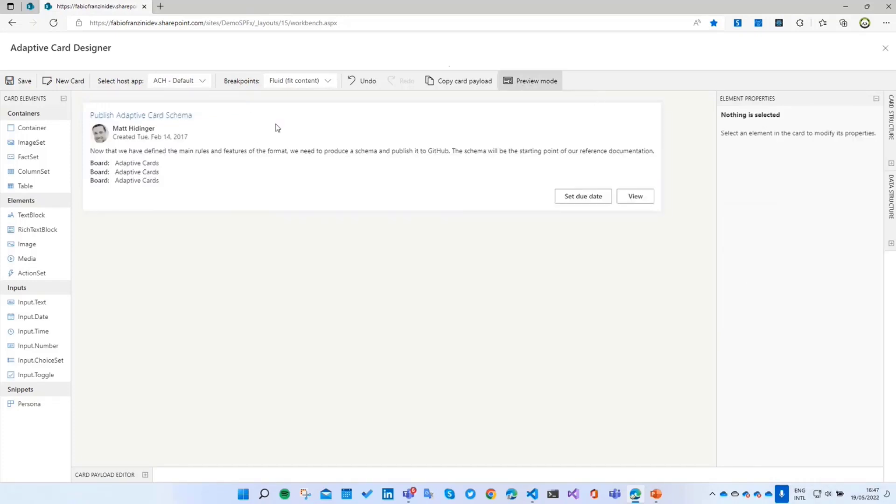
drag(99, 115, 188, 111)
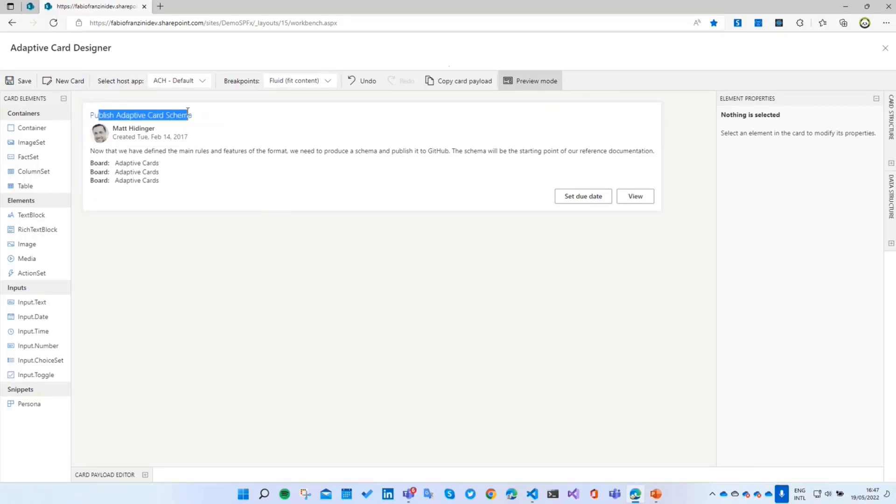
click(523, 81)
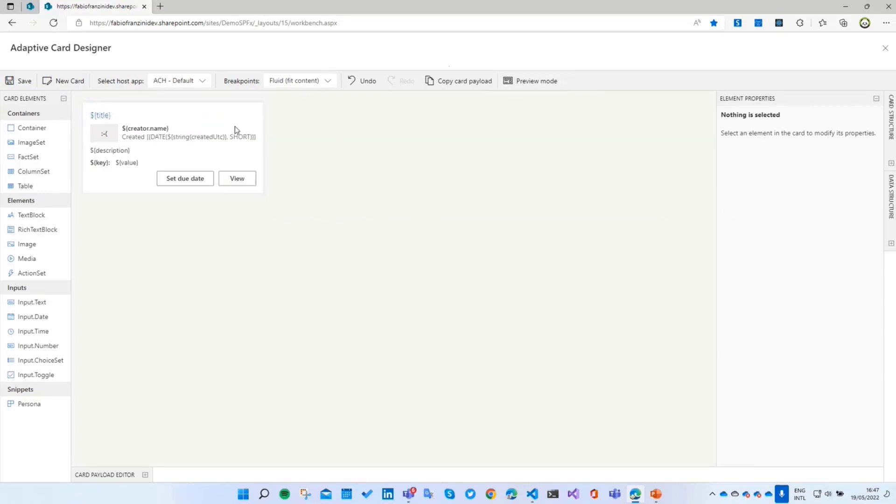
- Save the card, close the designer to see the new title style, and reopen the designer
click(22, 84)
click(886, 51)
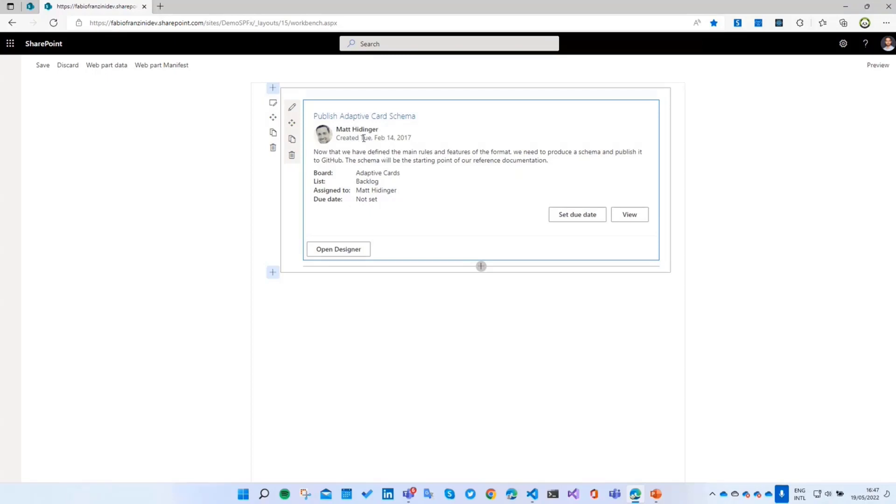
click(343, 251)
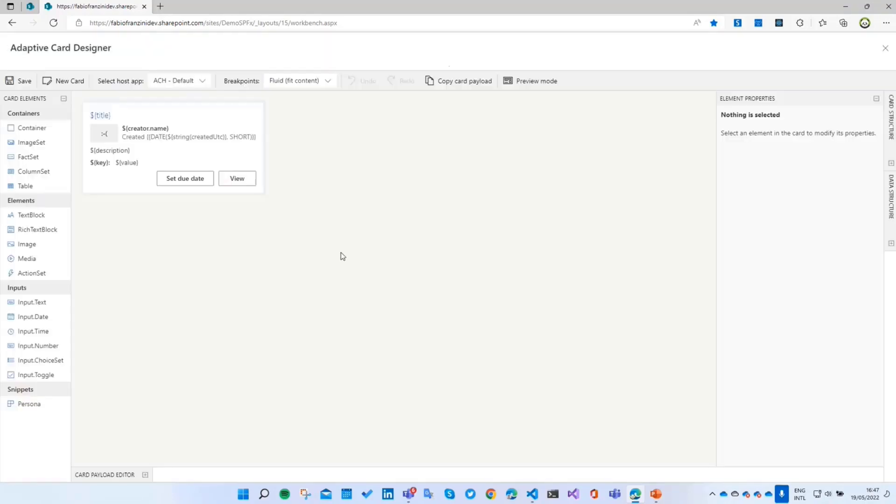